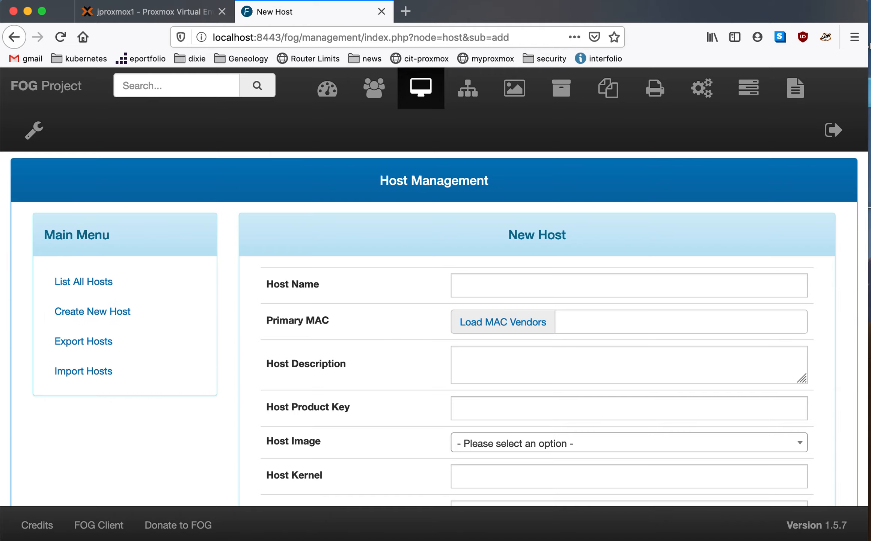
- Switch to the Proxmox web interface and start virtual machine 130 (test-netboot2)
click(0, 32)
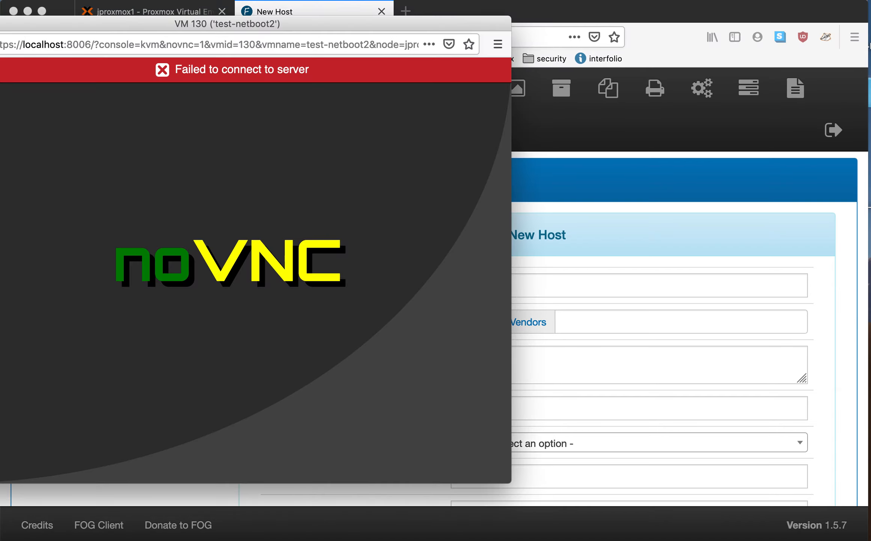
click(137, 7)
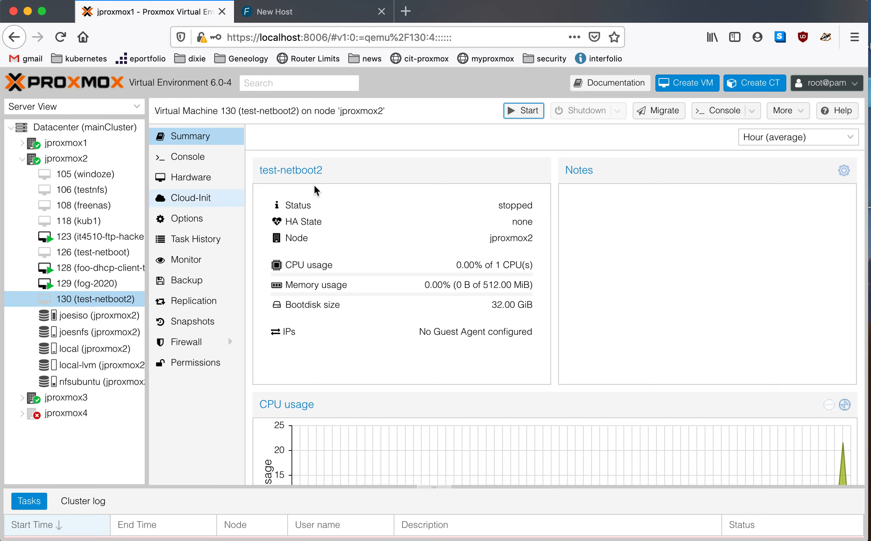
click(524, 110)
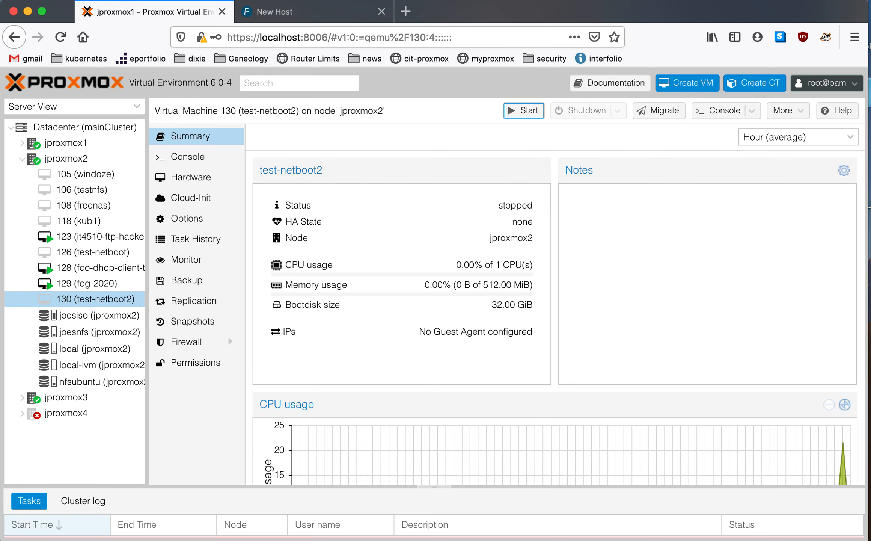
- Close the disconnected console window of VM 130 and open a new console for the machine
key(super+grave)
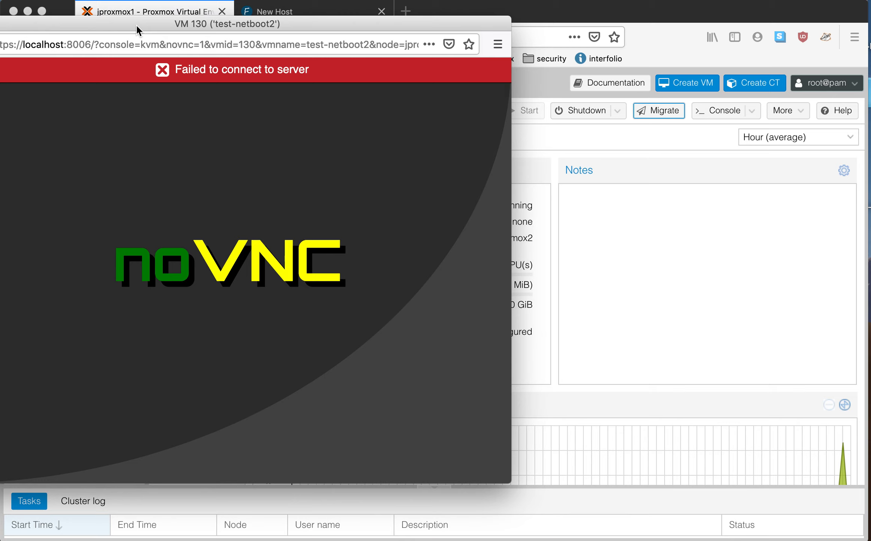
drag(136, 25, 199, 32)
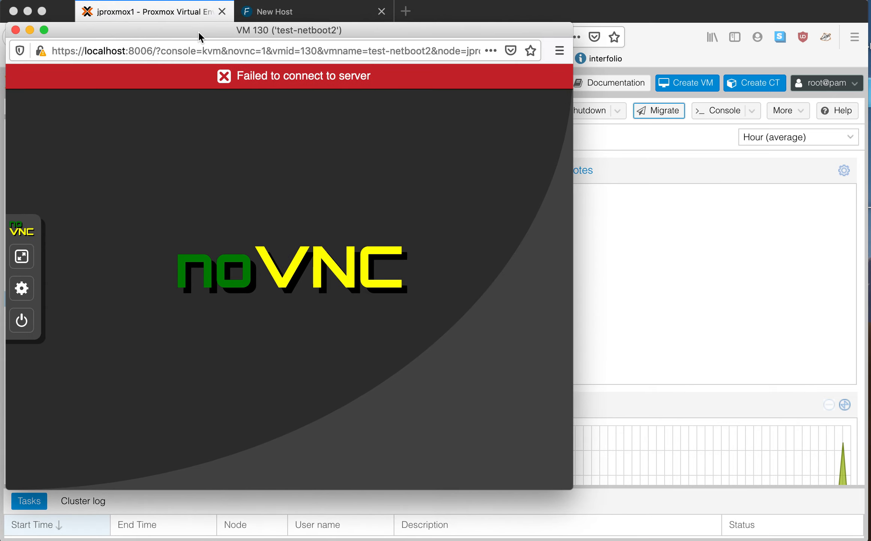
click(15, 30)
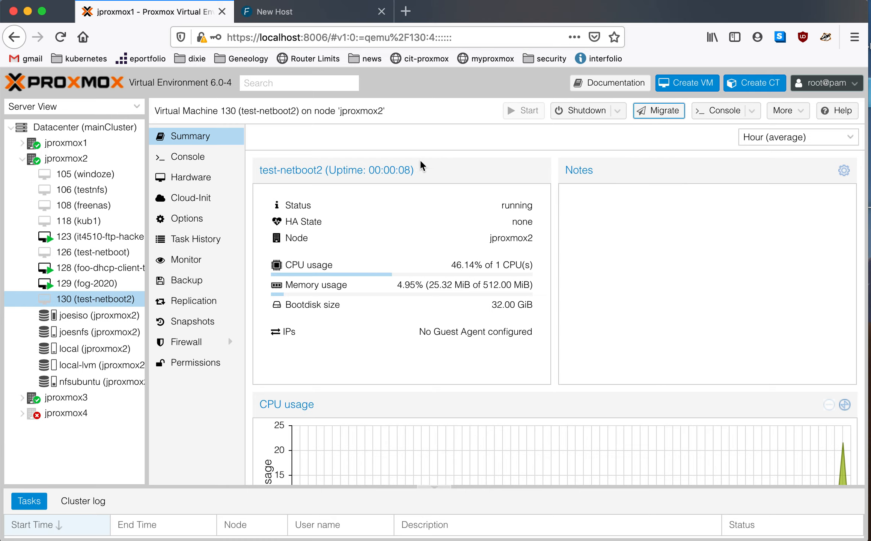
click(724, 110)
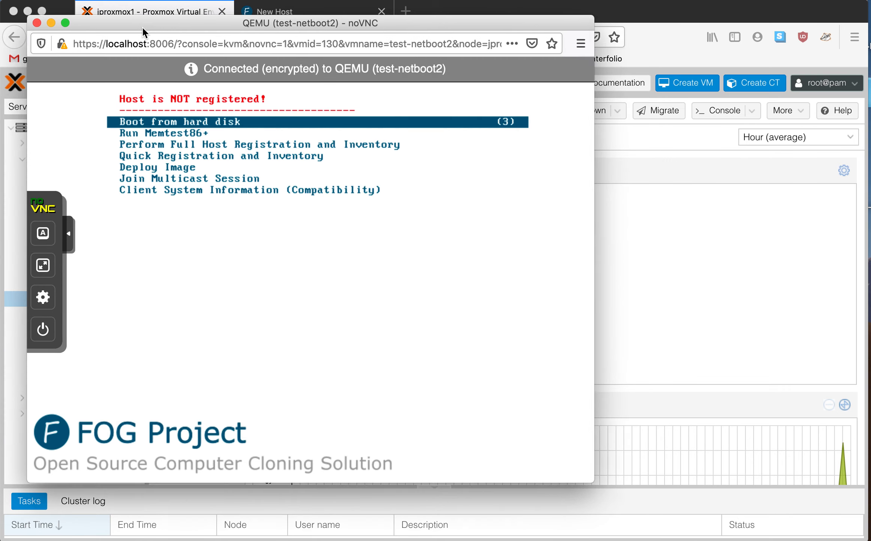
- Run Quick Registration and Inventory from the FOG boot menu in the VM console
drag(124, 26, 211, 34)
key(Down)
key(Down)
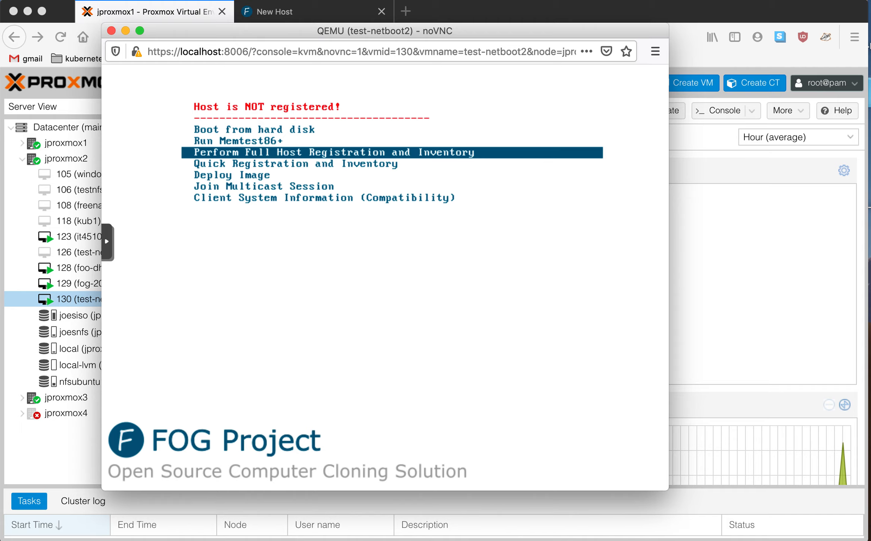
key(Down)
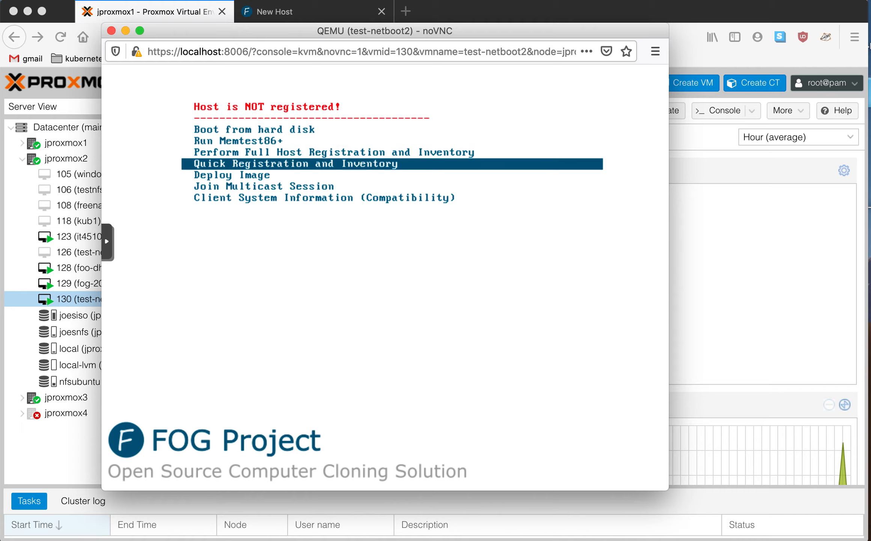
key(Return)
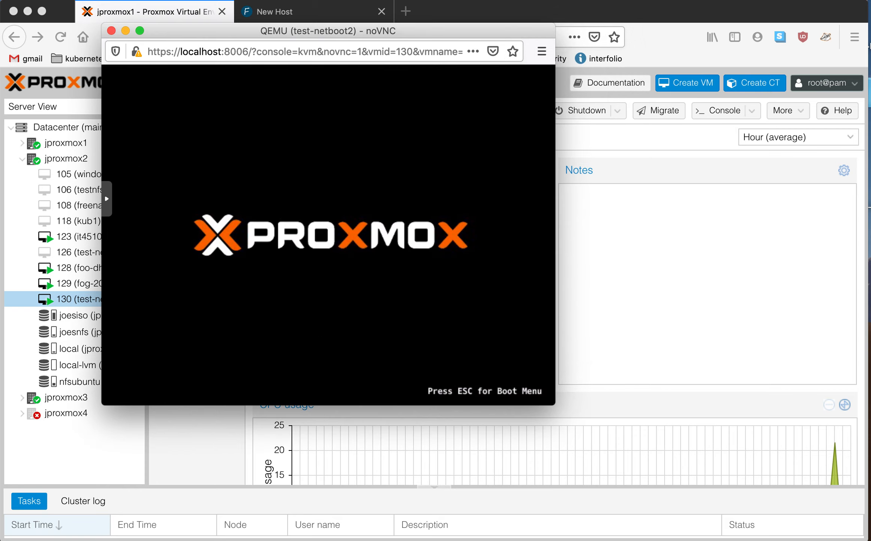
- Switch to the FOG web interface, list all hosts and open host 0a3a52ed6b7c for editing
click(315, 12)
click(315, 12)
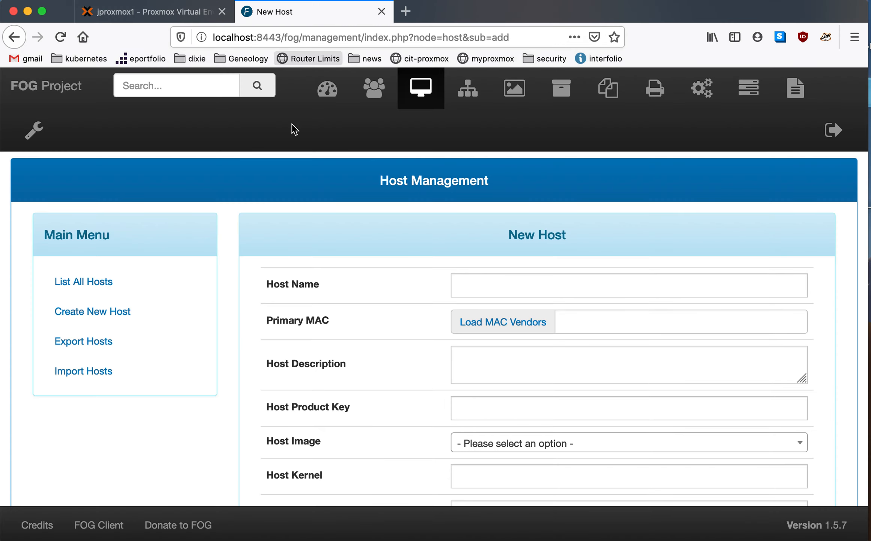
click(84, 288)
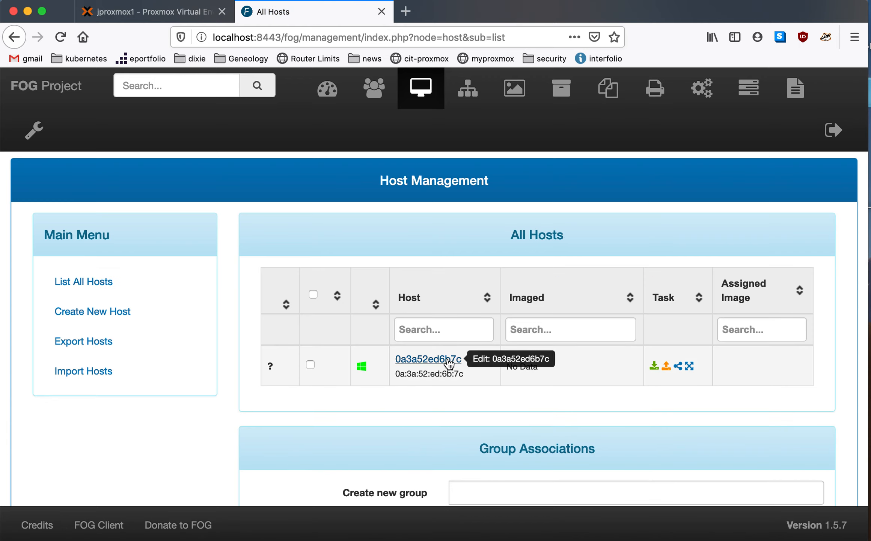
click(442, 361)
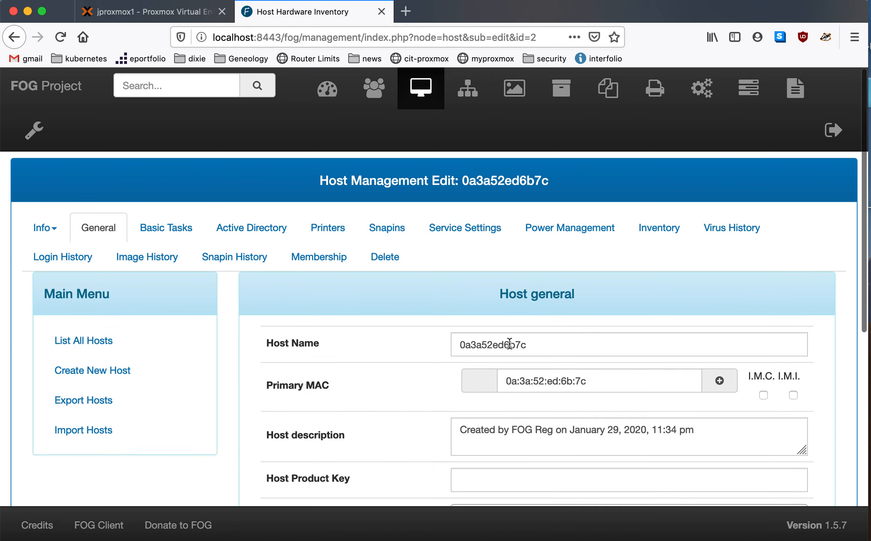
- Rename the host to foohost and update its general settings
double_click(509, 344)
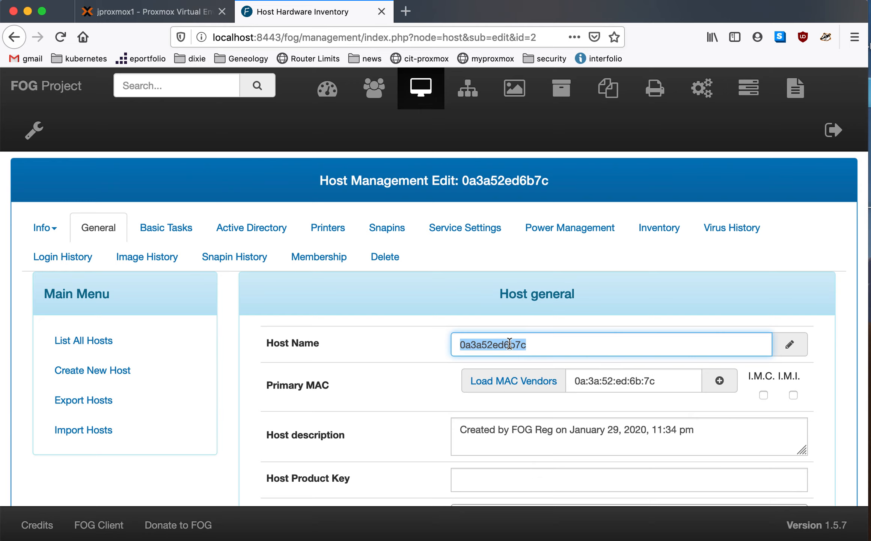
text(foohost)
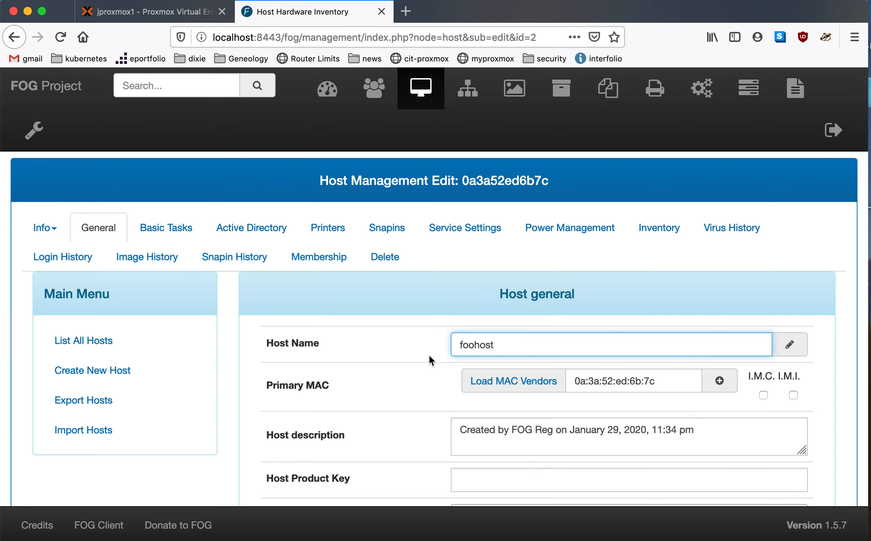
scroll(383, 368, down, 5)
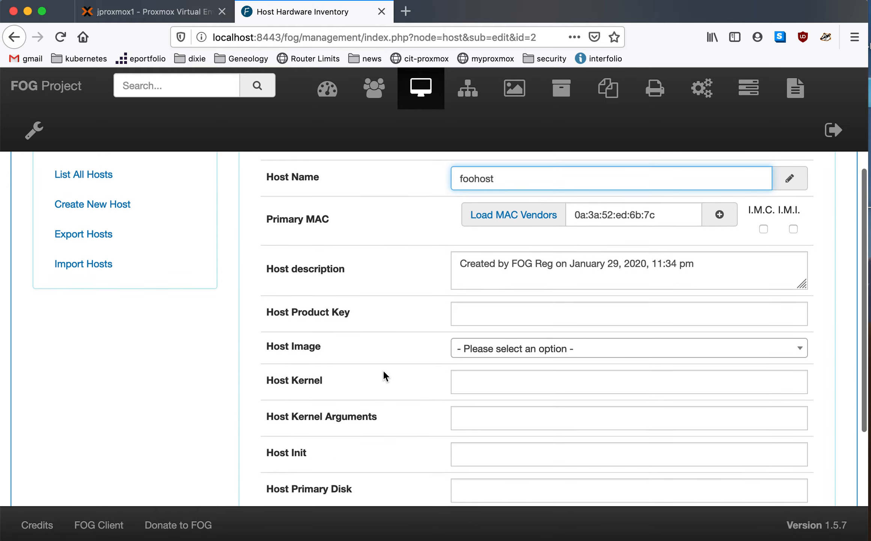
scroll(383, 368, down, 3)
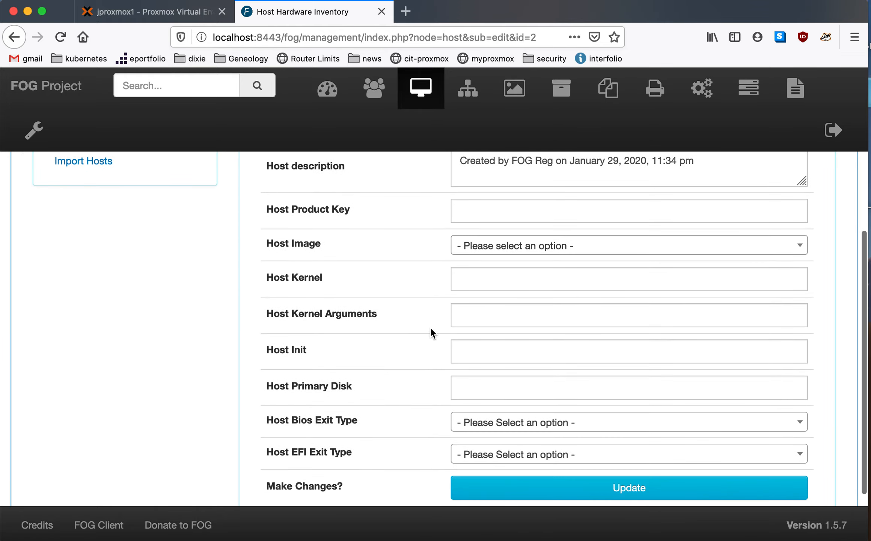
click(694, 249)
click(696, 249)
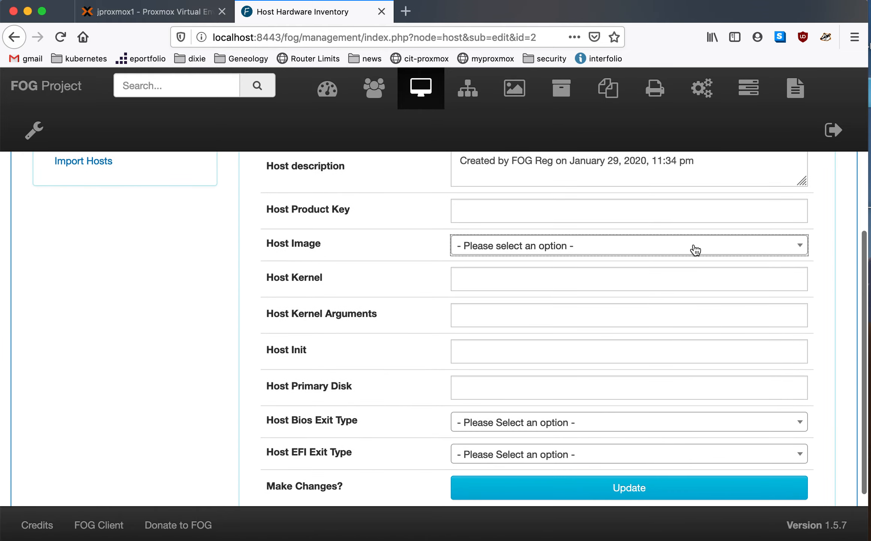
scroll(373, 259, up, 6)
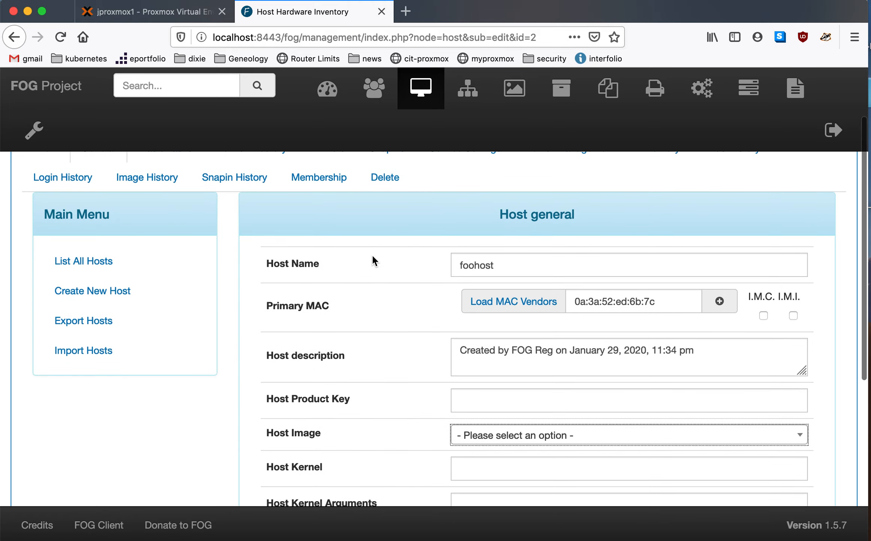
scroll(373, 259, down, 7)
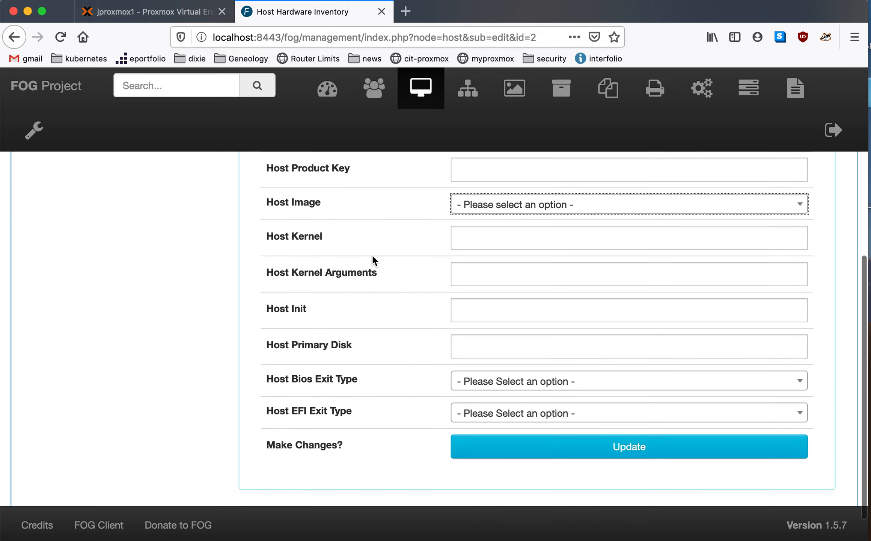
scroll(373, 259, up, 1)
scroll(372, 259, down, 2)
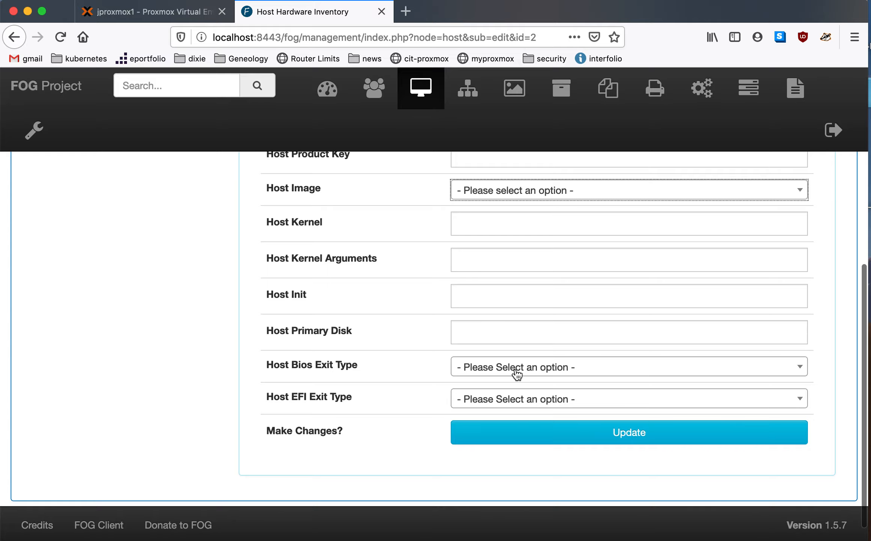
click(620, 435)
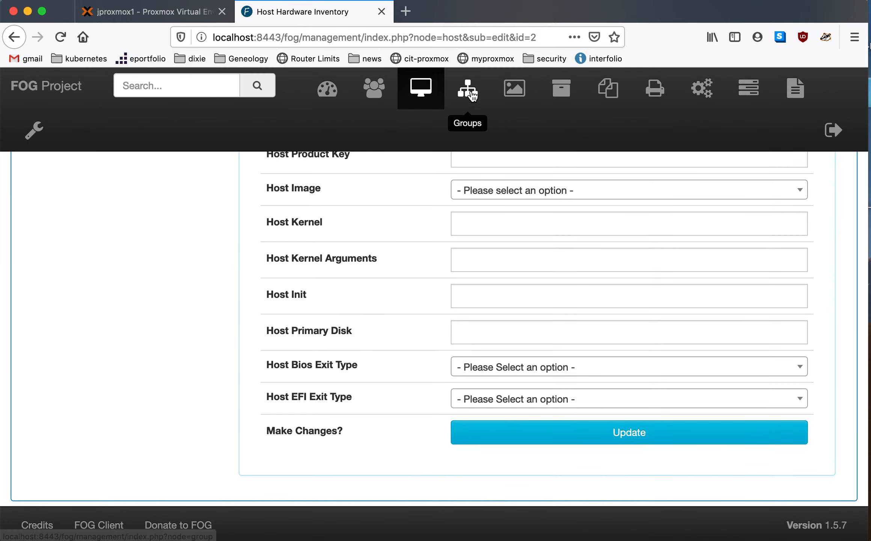
- Go to Image Management, list the existing images, and start a new image named image2
click(520, 91)
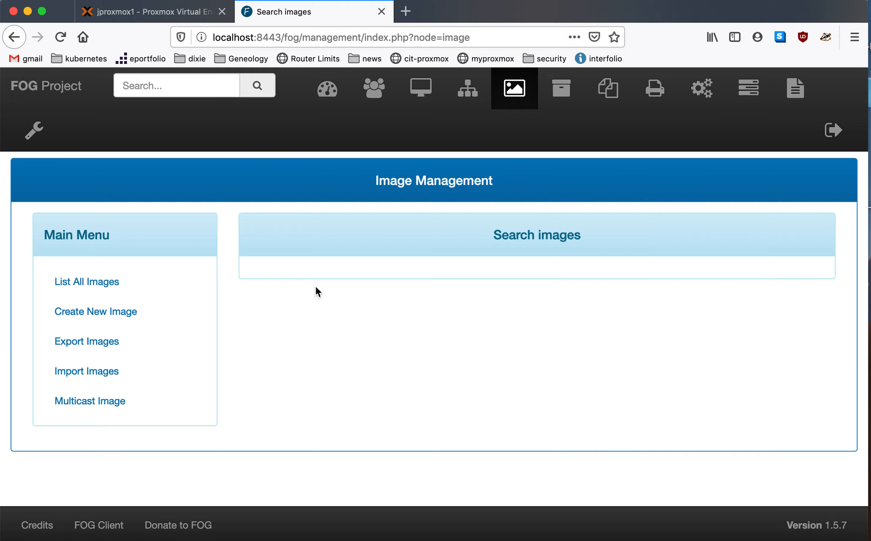
click(88, 282)
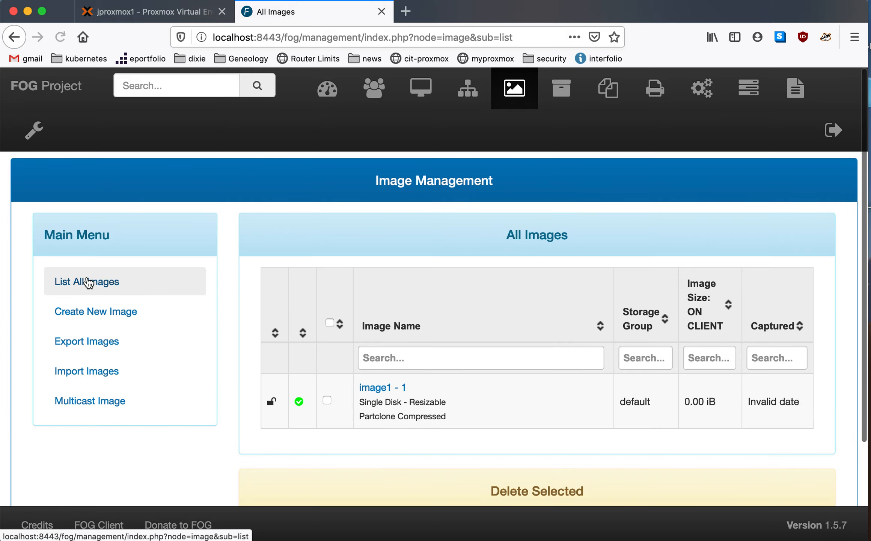
click(81, 319)
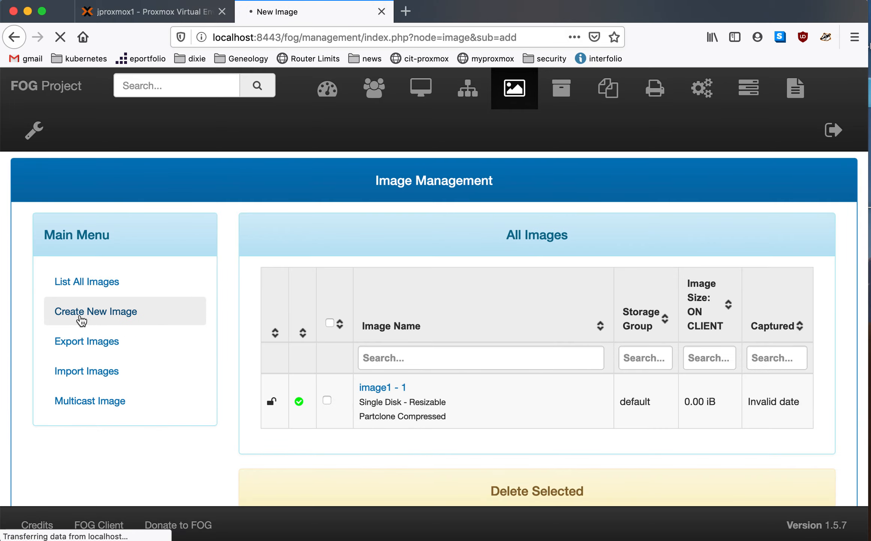
click(500, 288)
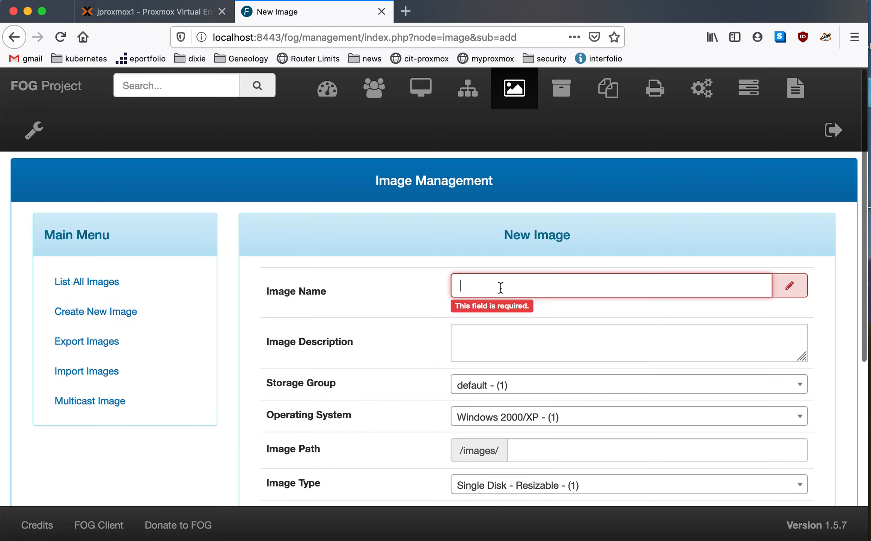
text(image2)
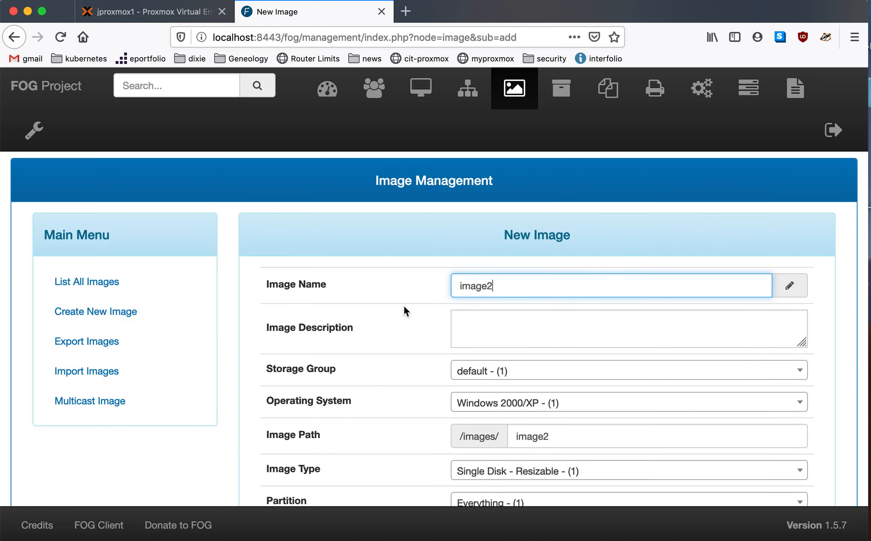
- Set the new image's operating system to Linux - (50)
scroll(404, 304, down, 2)
scroll(404, 307, down, 2)
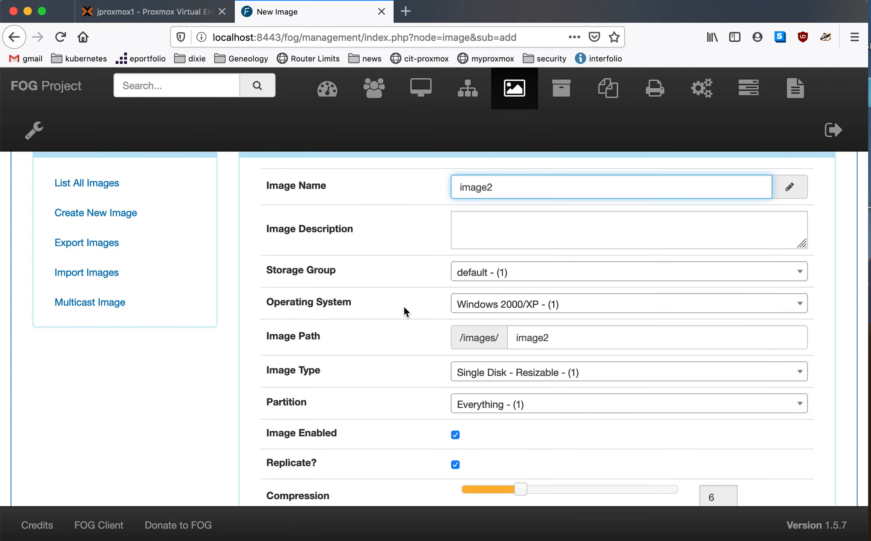
click(569, 306)
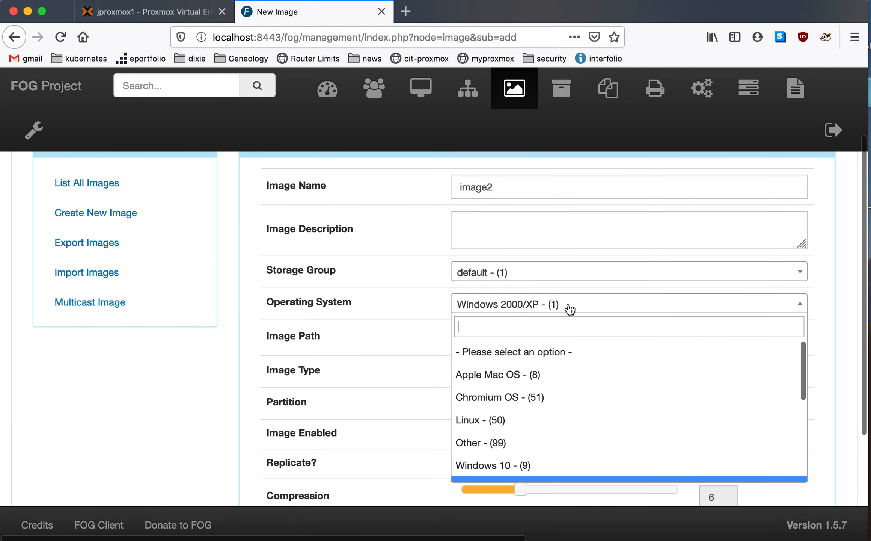
click(509, 472)
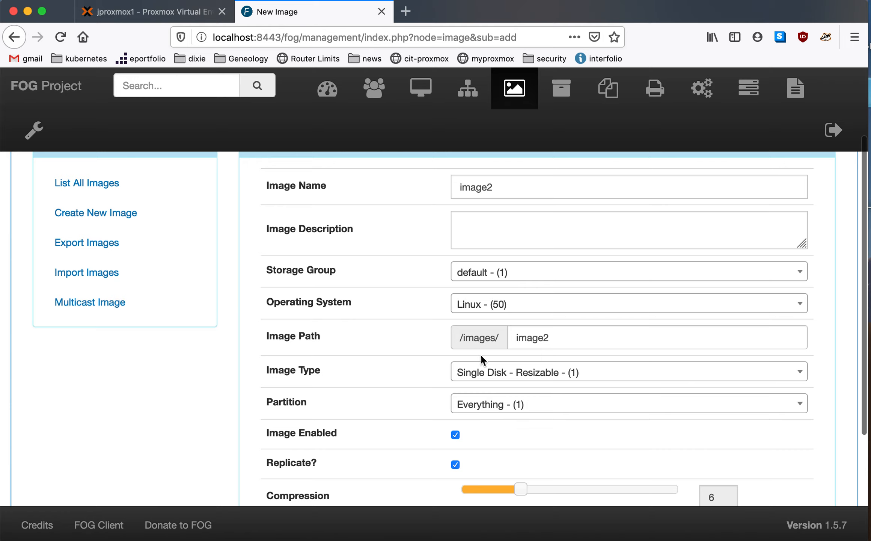
- Review the remaining settings of the new image, including the available image types and the partition setting
scroll(387, 365, down, 5)
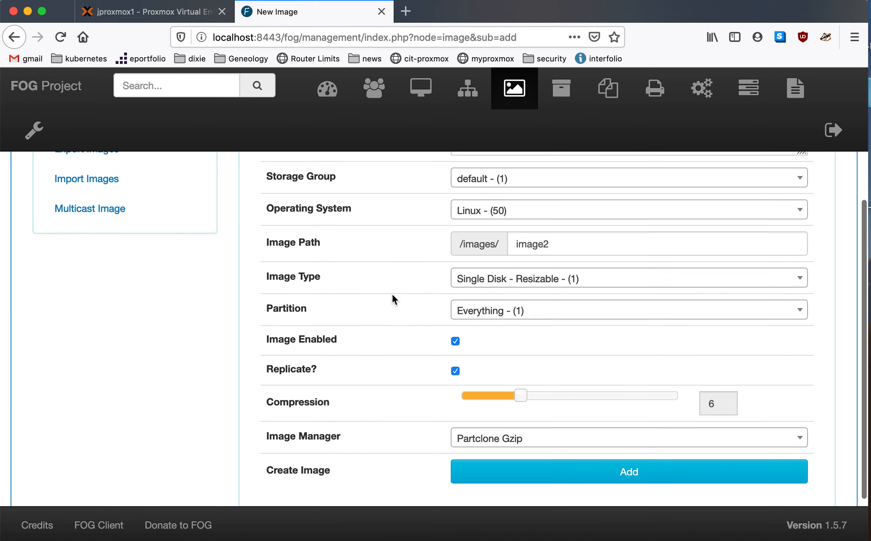
scroll(385, 303, down, 2)
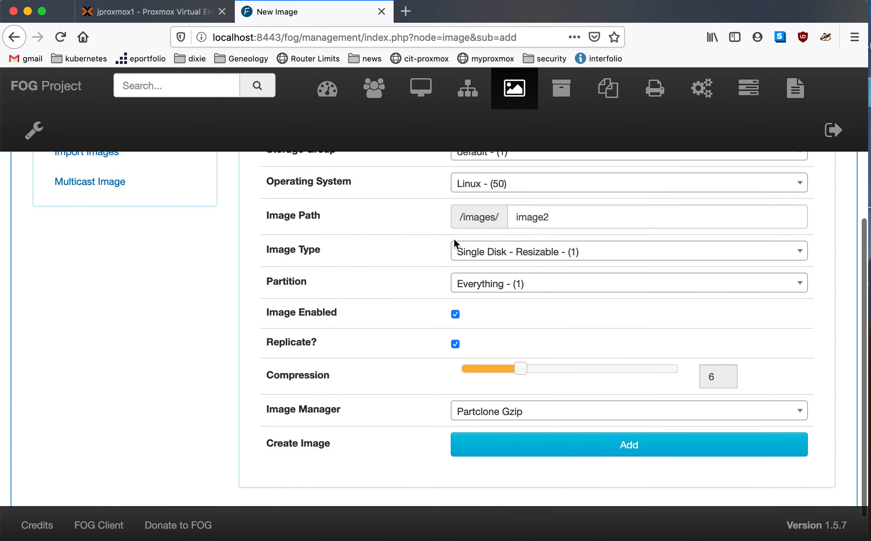
click(524, 251)
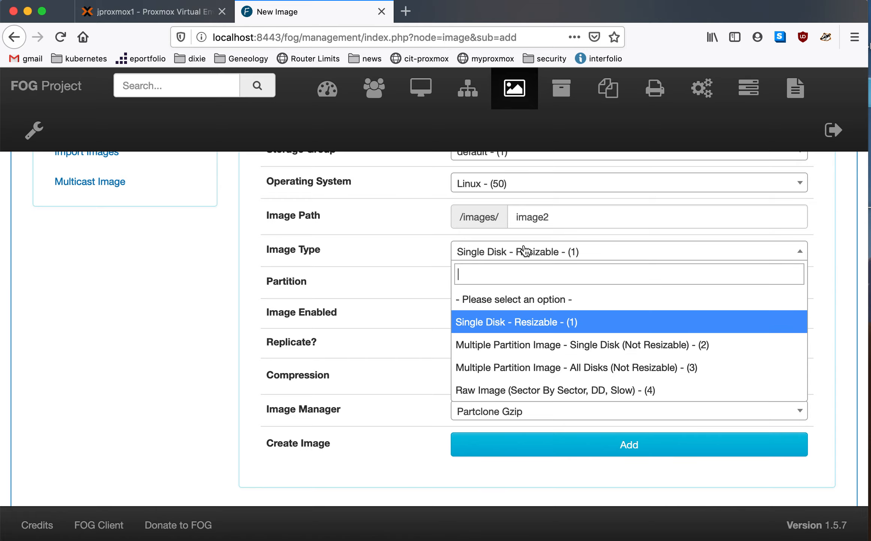
click(373, 282)
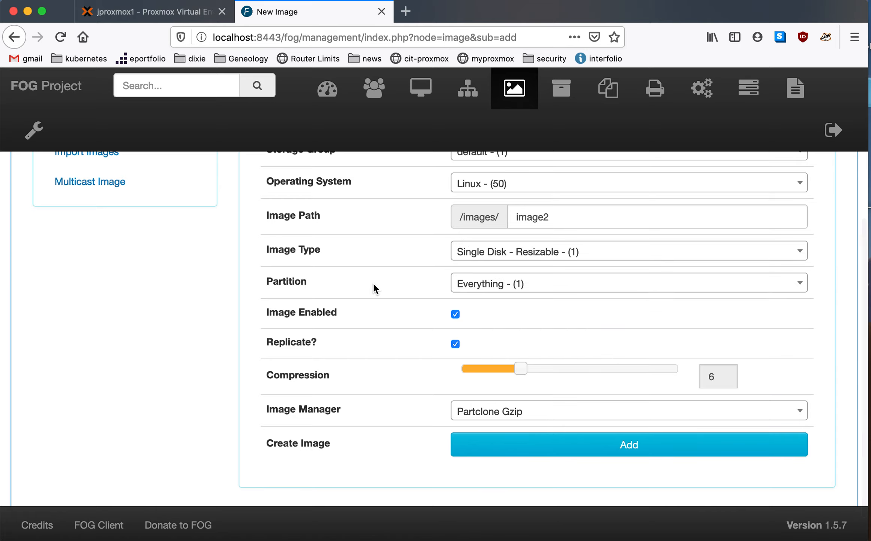
click(524, 296)
click(437, 286)
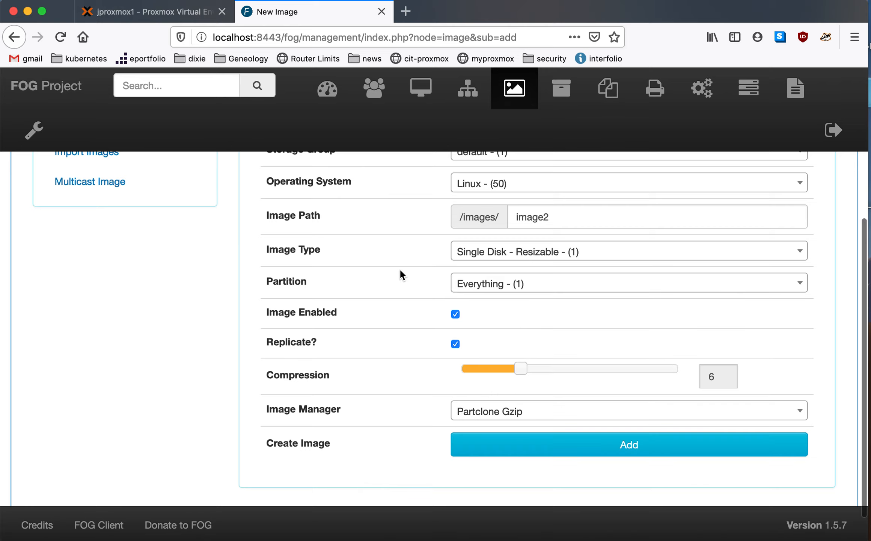
- Add the image2 image with its remaining settings unchanged, and open the host foohost from the list of all hosts
scroll(388, 325, down, 2)
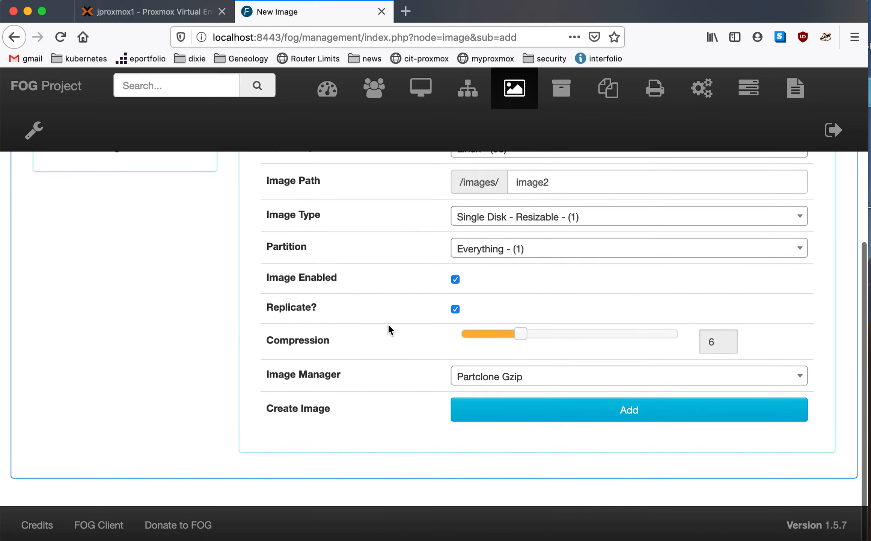
click(533, 418)
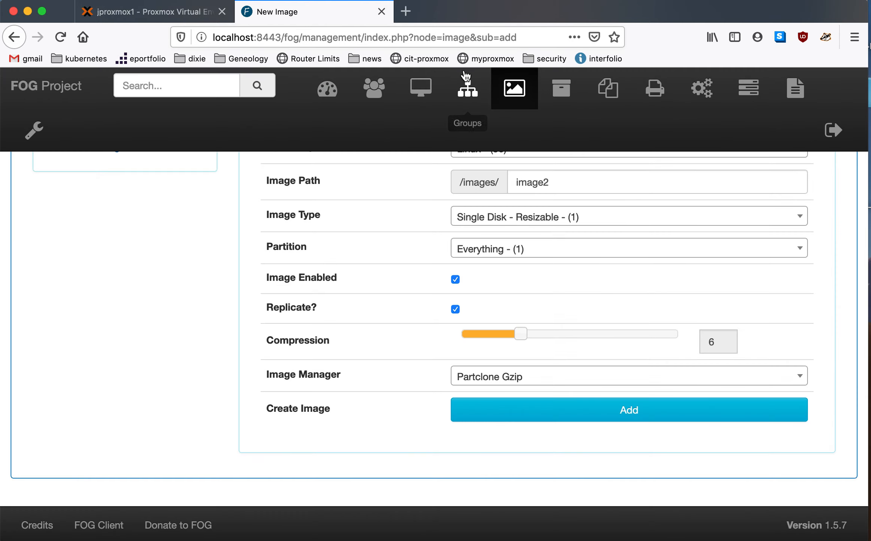
click(422, 89)
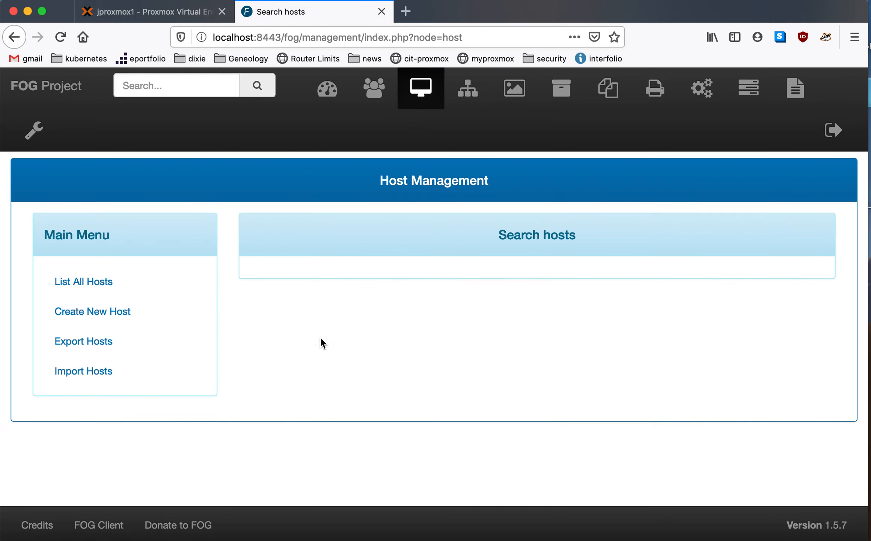
click(102, 282)
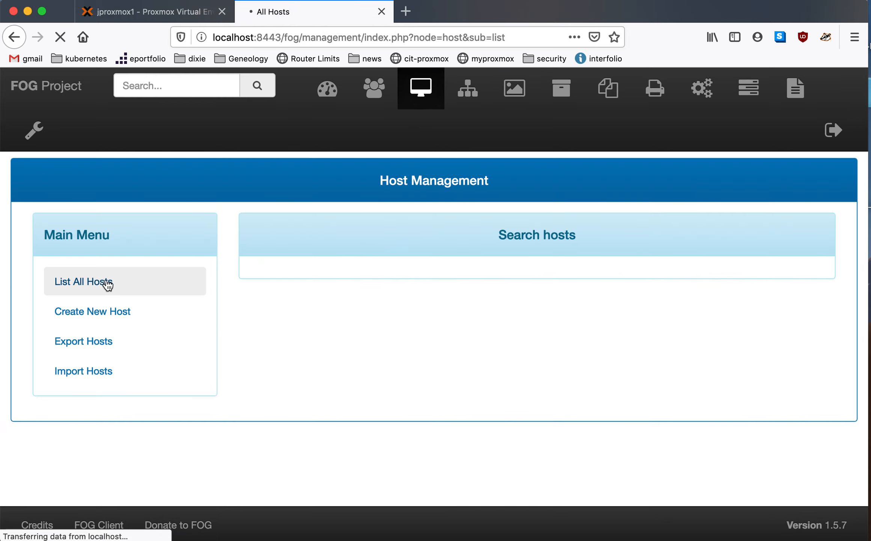
click(412, 360)
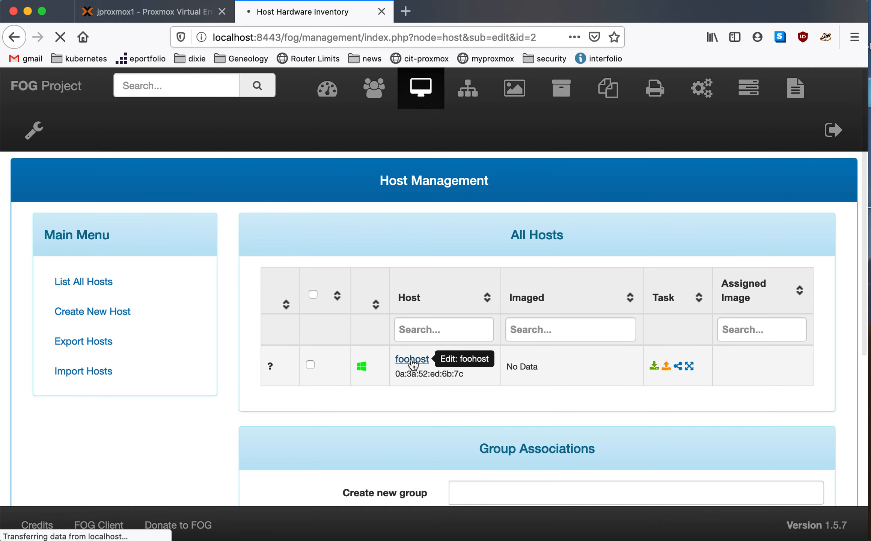
- Assign image2 - (2) as foohost's host image and update the host
scroll(402, 379, down, 9)
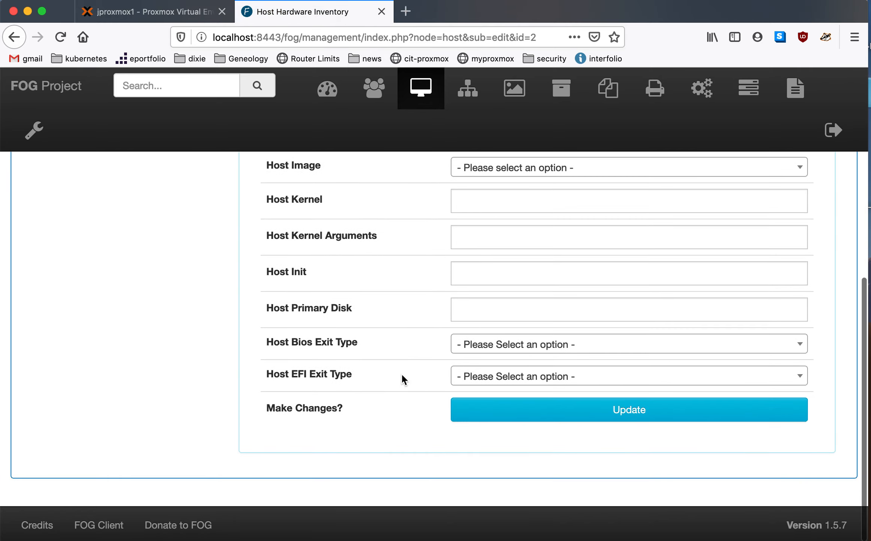
scroll(402, 379, up, 3)
click(564, 282)
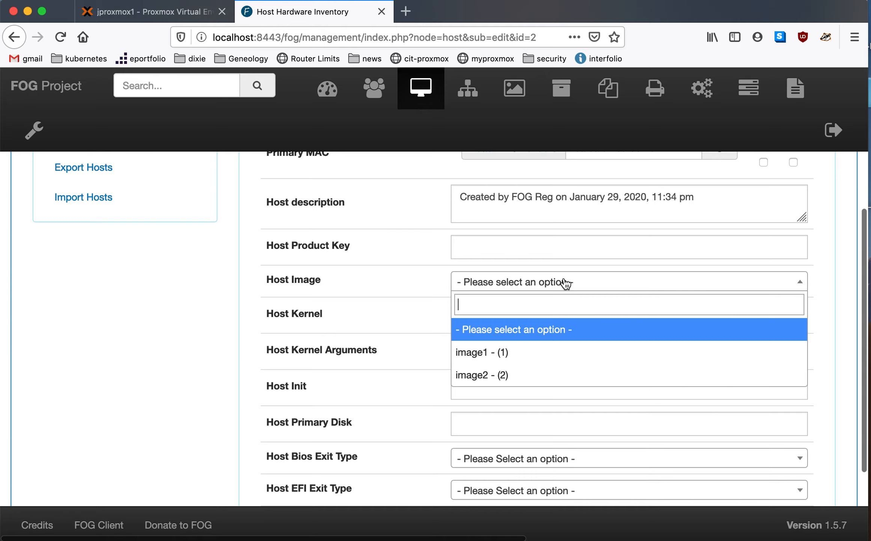
click(481, 373)
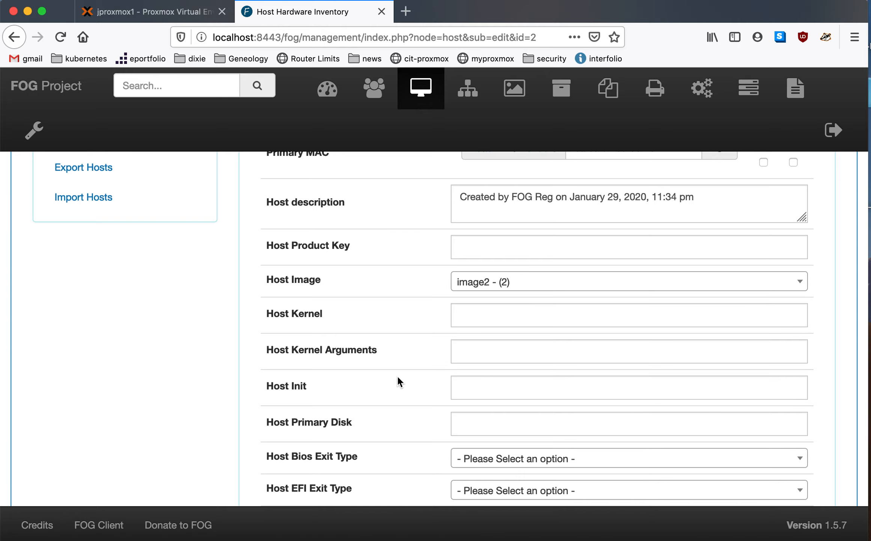
scroll(398, 379, down, 3)
scroll(397, 376, down, 1)
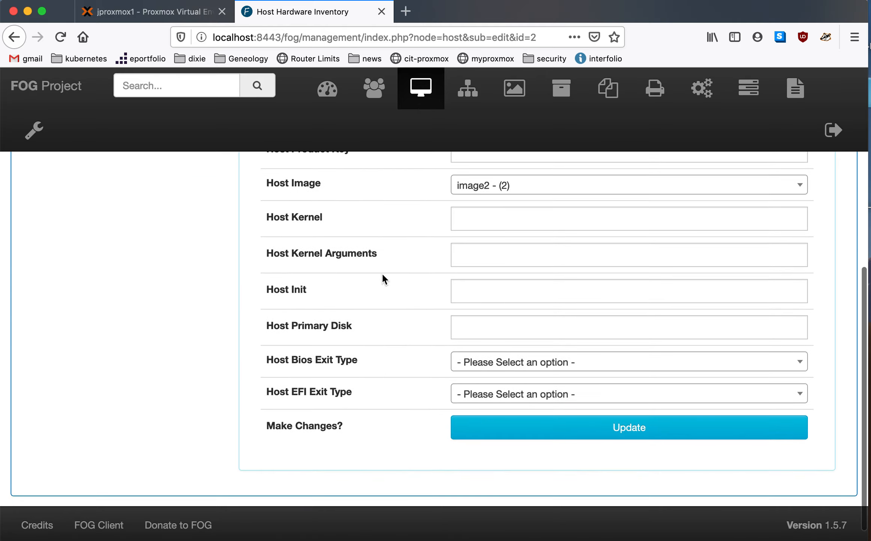
click(564, 434)
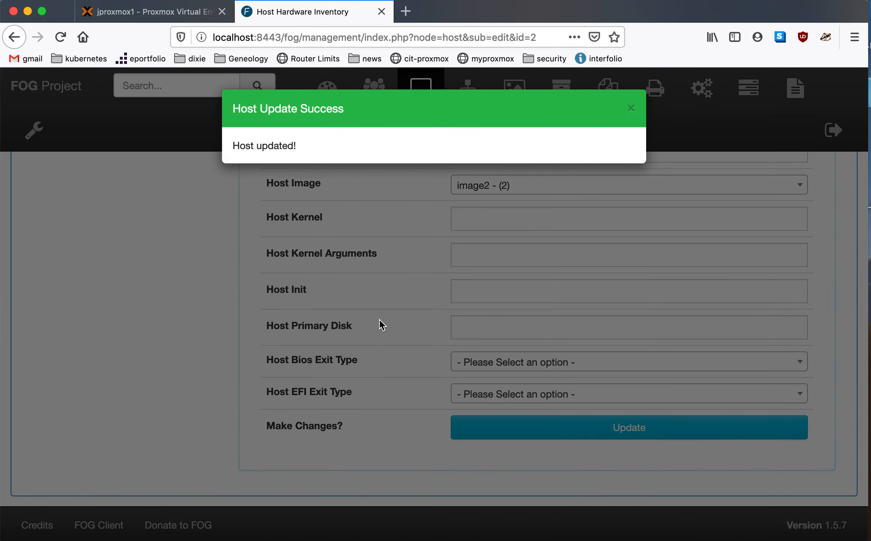
- Create a capture task for foohost from its basic tasks, keeping the default instant scheduling settings
scroll(378, 318, up, 10)
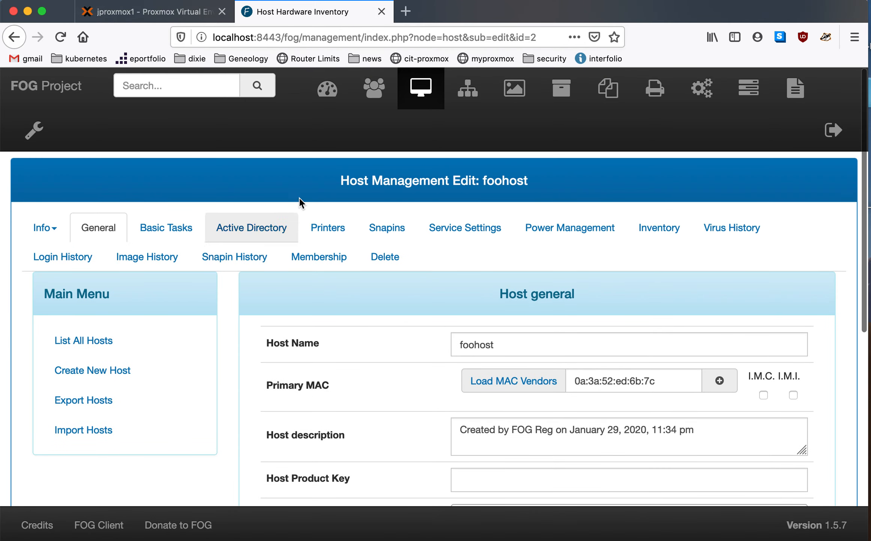
click(165, 227)
scroll(391, 334, down, 2)
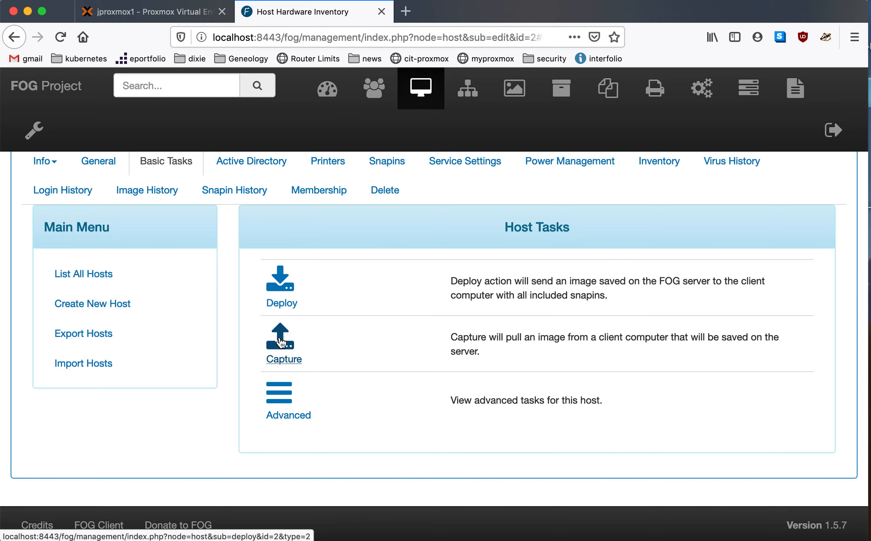
click(281, 342)
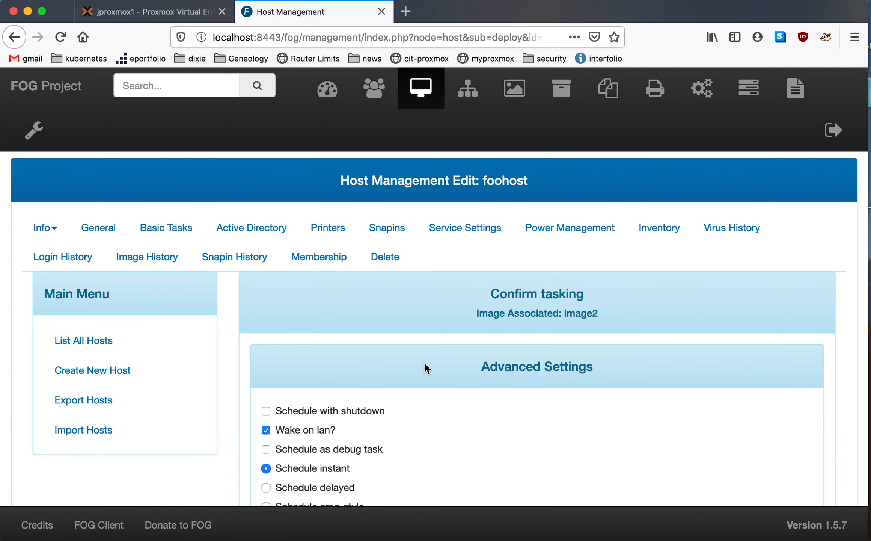
scroll(426, 368, down, 5)
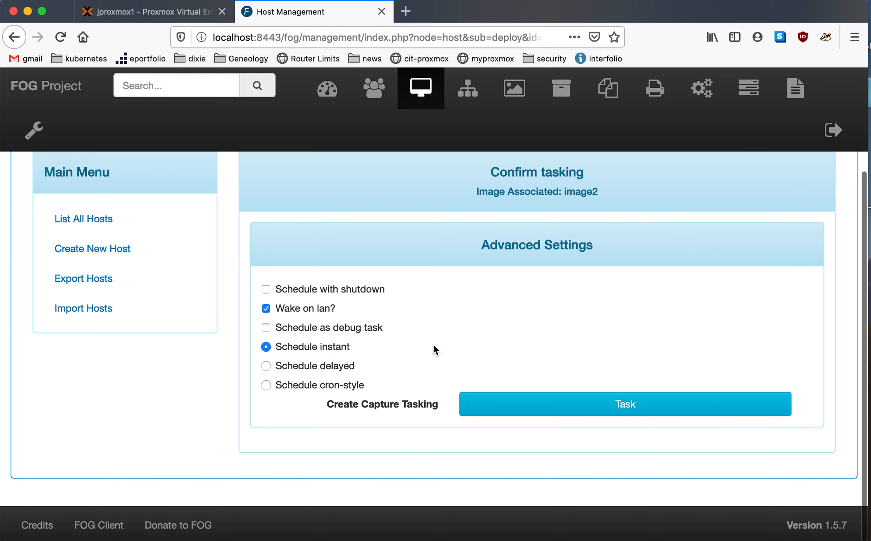
click(536, 409)
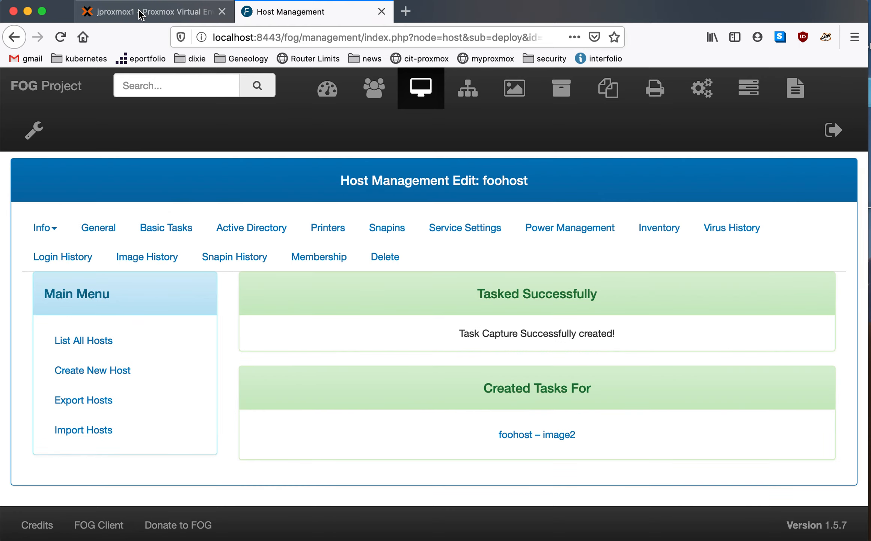
- Check the test-netboot2 console, switch to Proxmox, and reset VM 130 with confirmation
drag(433, 9, 538, 131)
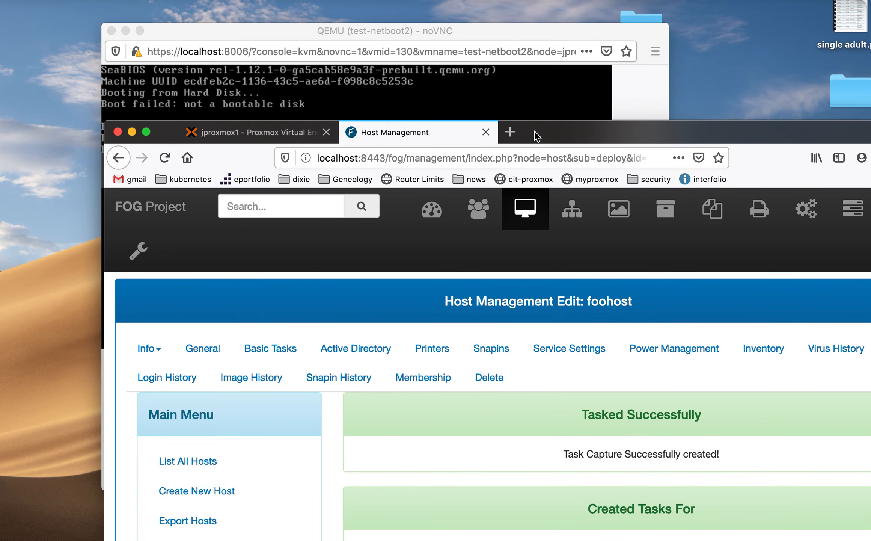
click(205, 33)
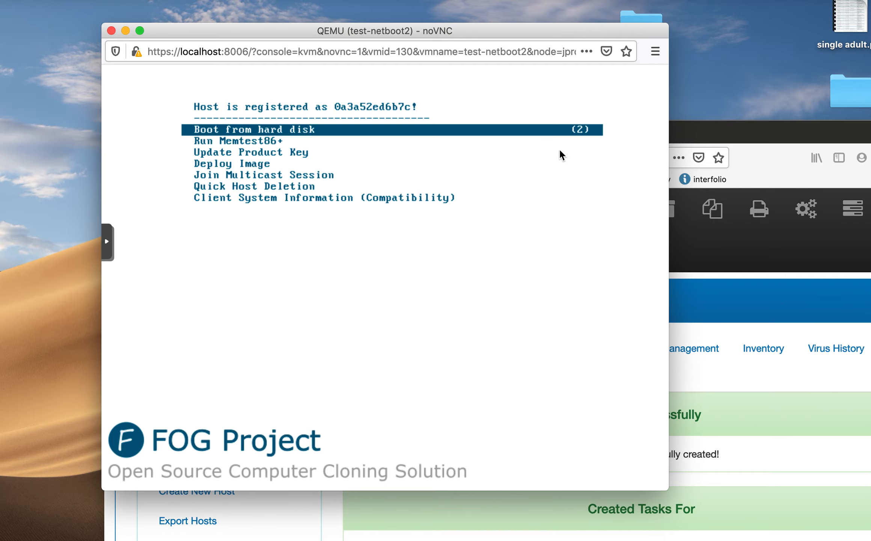
drag(772, 142, 689, 51)
click(159, 42)
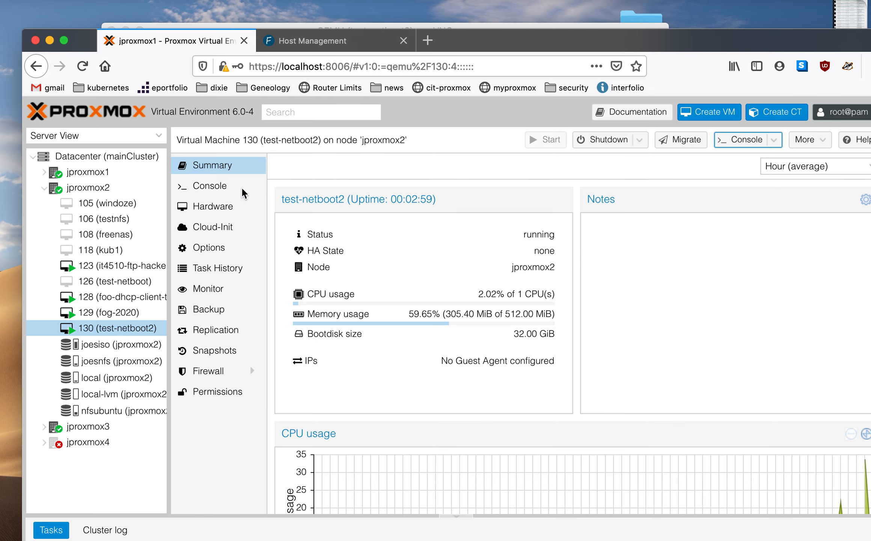
click(640, 142)
click(615, 210)
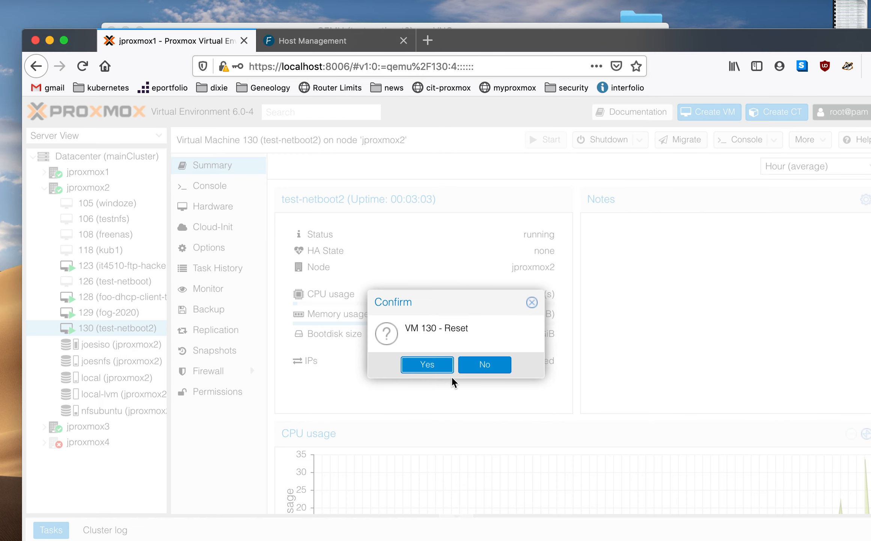
click(441, 366)
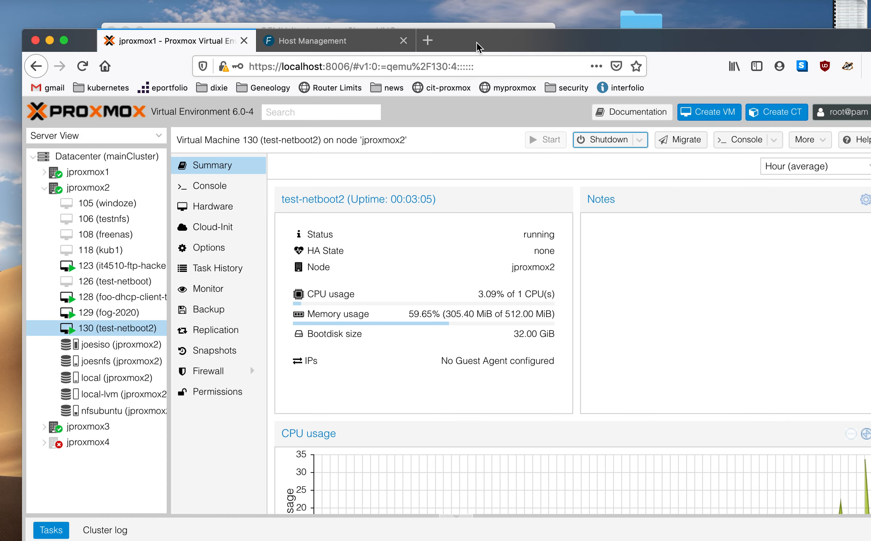
- Bring the test-netboot2 noVNC console forward to watch the network boot, and return to the Proxmox window
drag(477, 42, 512, 77)
click(364, 33)
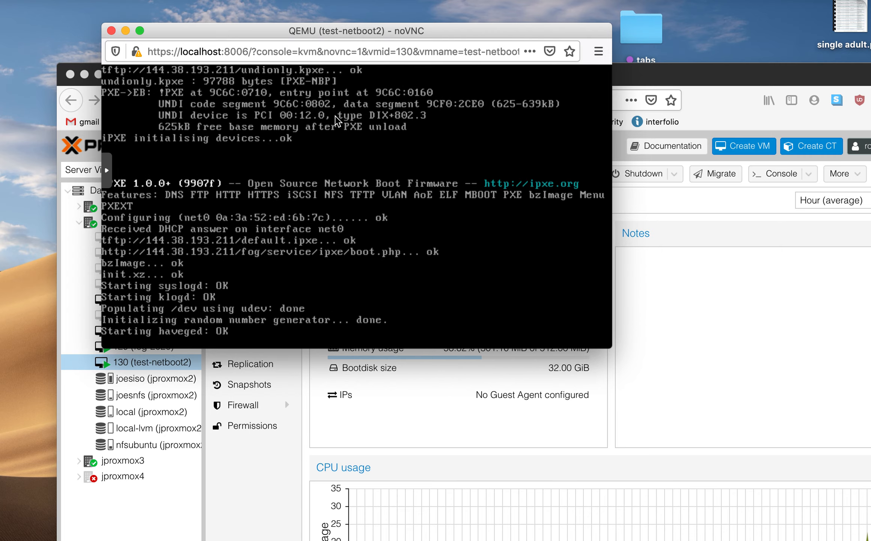
click(679, 85)
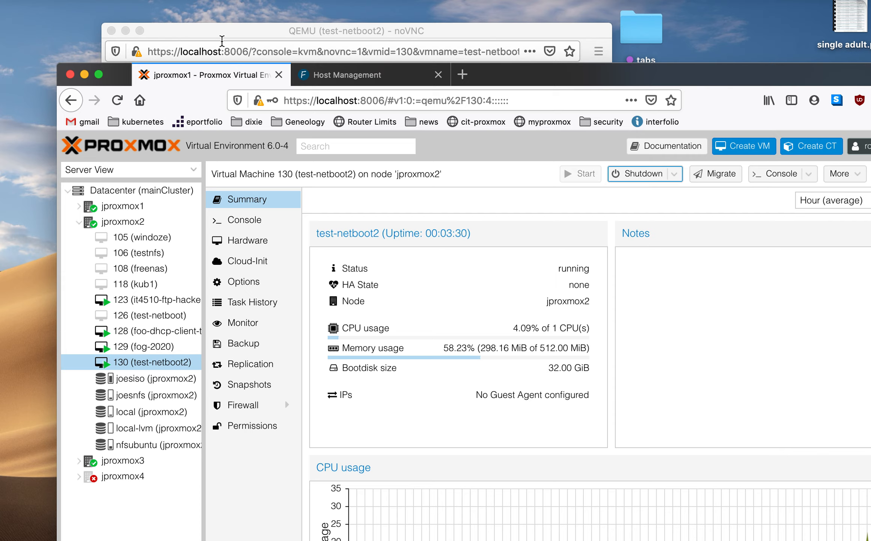